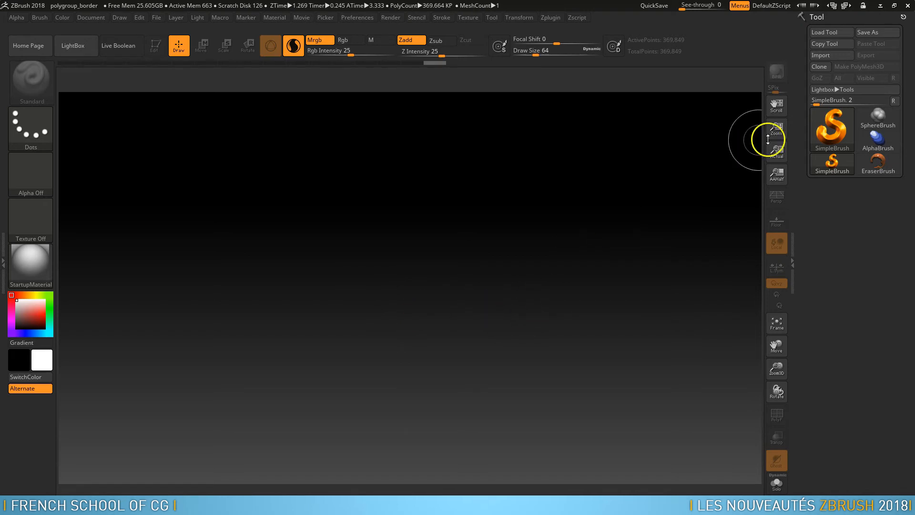
Draw a Sphere3D on the canvas, enter Edit mode and convert the sphere to a PolyMesh3D.
click(828, 130)
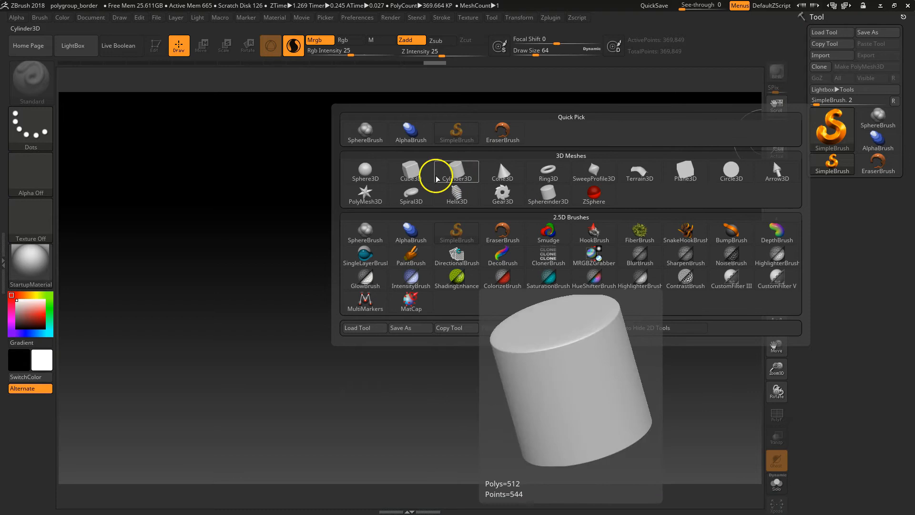
click(368, 169)
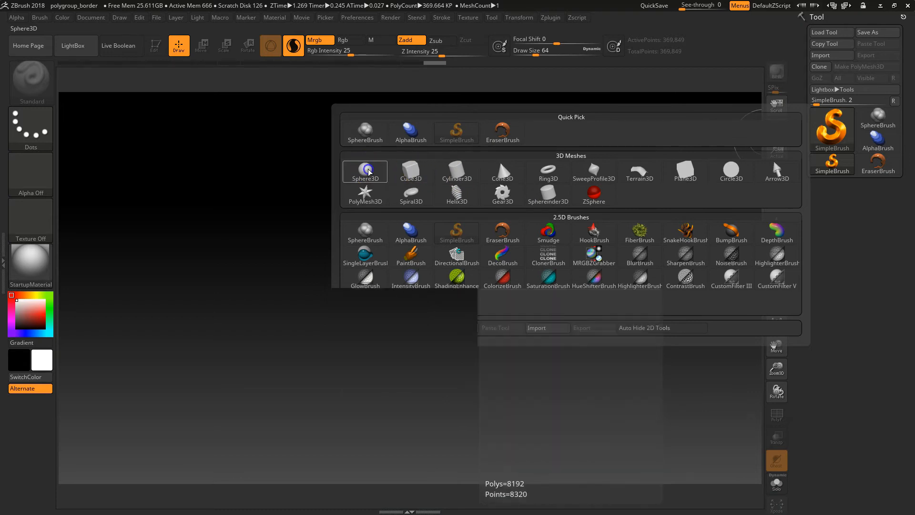
drag(423, 265, 439, 480)
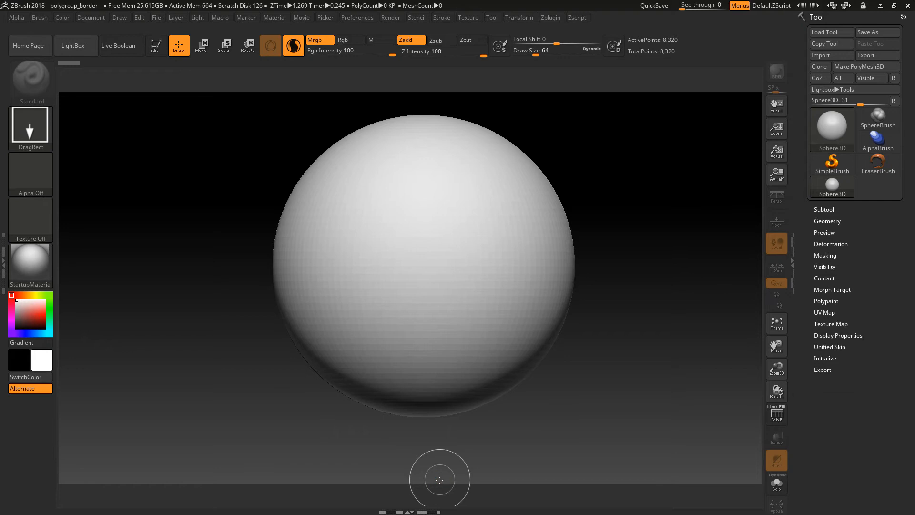
key(t)
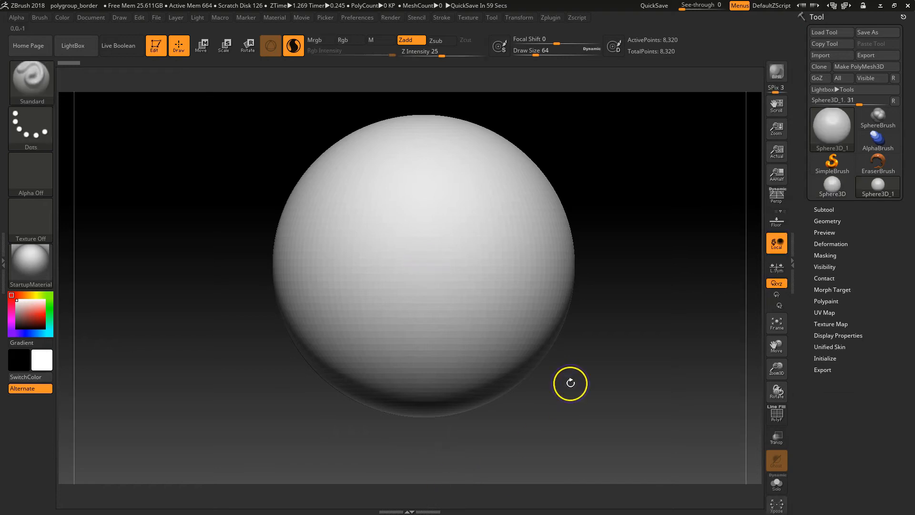
click(849, 69)
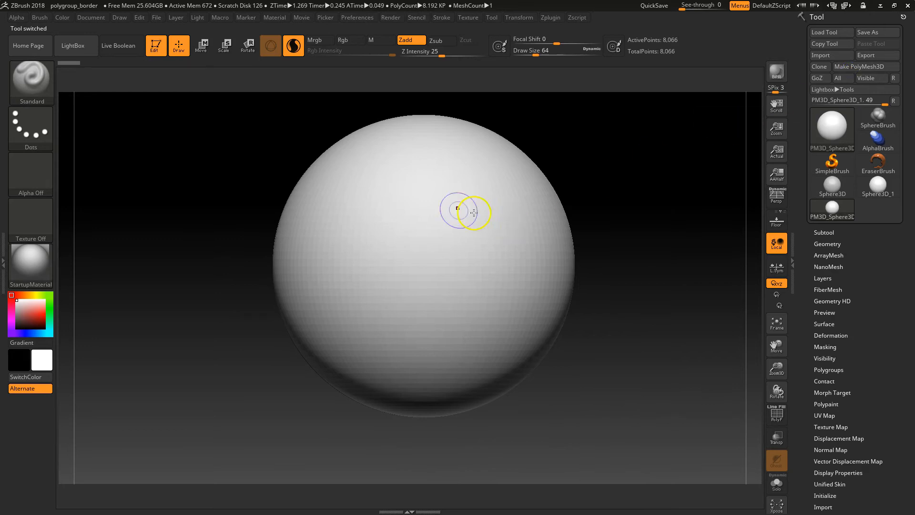
Choose the IMM Curve brush with the Stitch mesh and draw a curved line of stitches across the sphere.
click(37, 79)
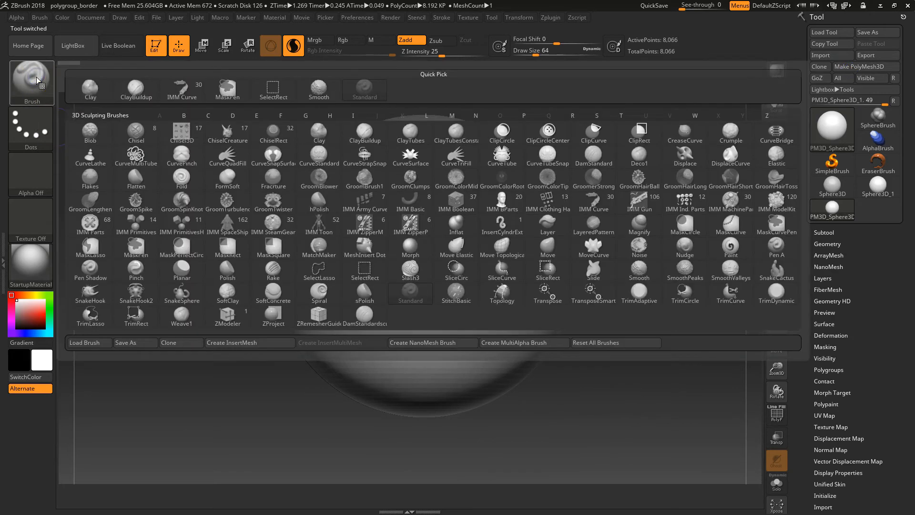
click(599, 206)
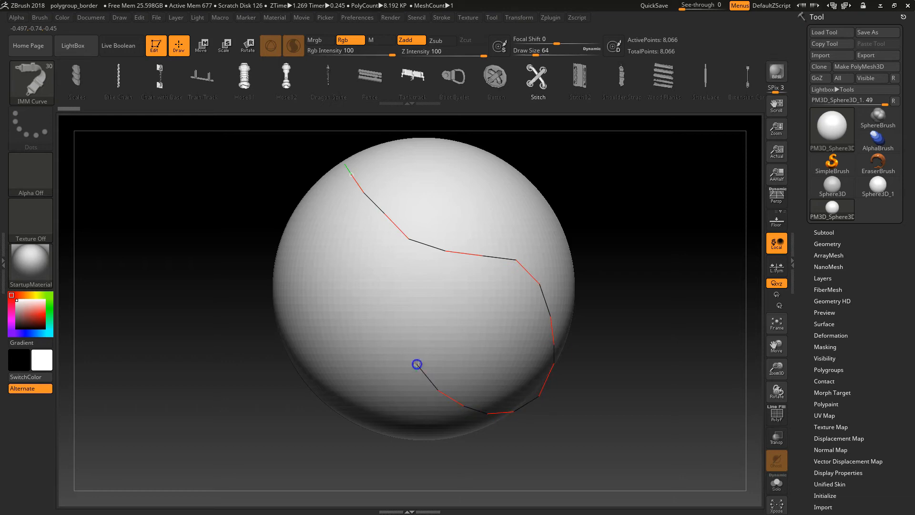
drag(363, 296, 362, 296)
mouse_move(614, 285)
mouse_down()
mouse_move(641, 290)
mouse_move(632, 310)
mouse_move(576, 307)
mouse_move(648, 317)
mouse_move(635, 306)
mouse_up()
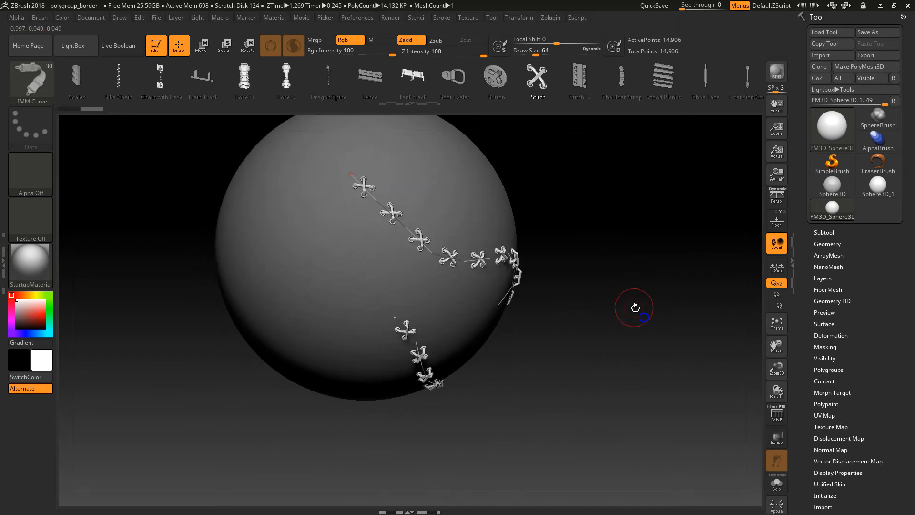
alt+drag(594, 262, 561, 285)
alt+drag(669, 225, 619, 166)
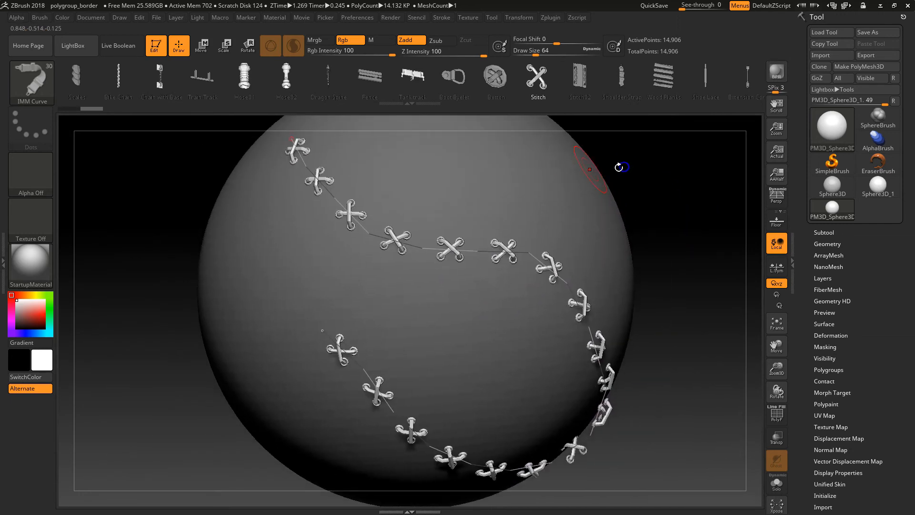
Reshape the stitch curve by pulling several of its sections along the sphere's surface.
drag(524, 252, 470, 319)
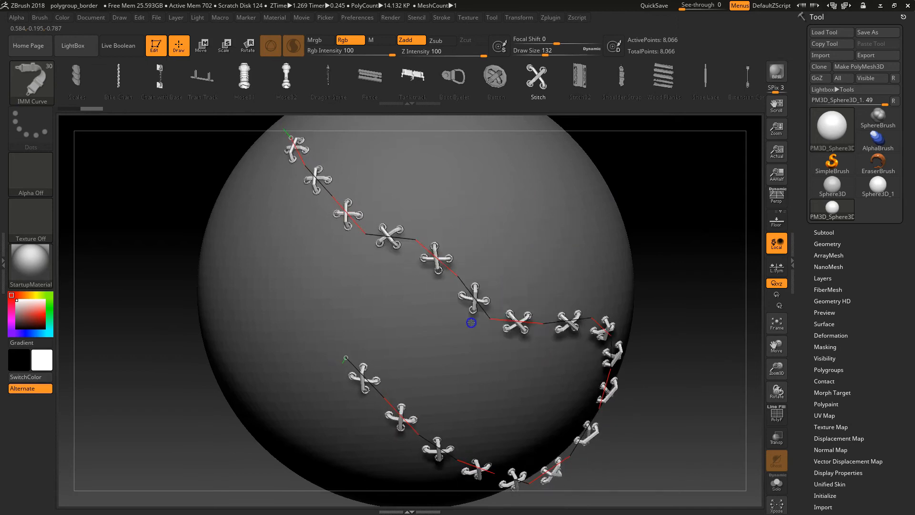
mouse_move(659, 229)
mouse_down()
mouse_move(685, 266)
mouse_move(605, 238)
mouse_move(645, 243)
mouse_move(645, 271)
mouse_move(608, 312)
mouse_move(541, 269)
mouse_move(514, 270)
mouse_move(494, 138)
mouse_up()
drag(403, 279, 409, 241)
mouse_move(566, 232)
mouse_down()
mouse_move(581, 239)
mouse_move(609, 221)
mouse_up()
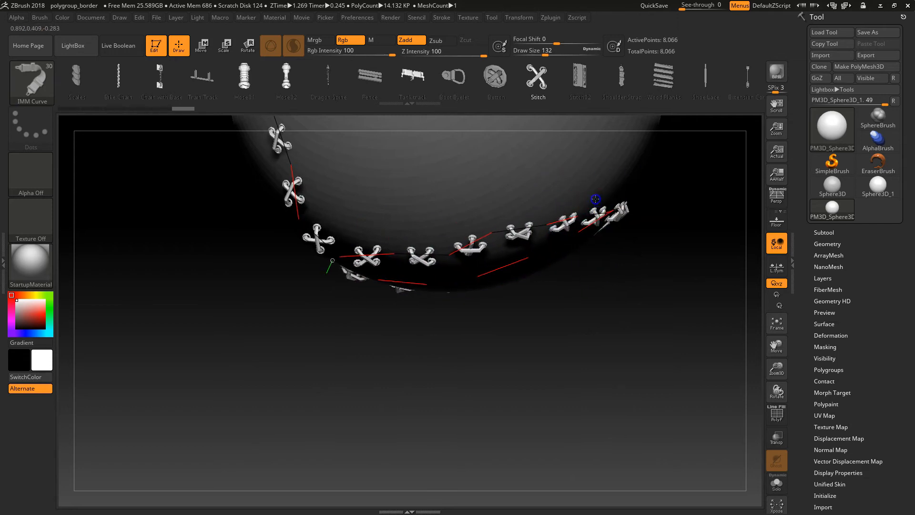
drag(637, 261, 619, 313)
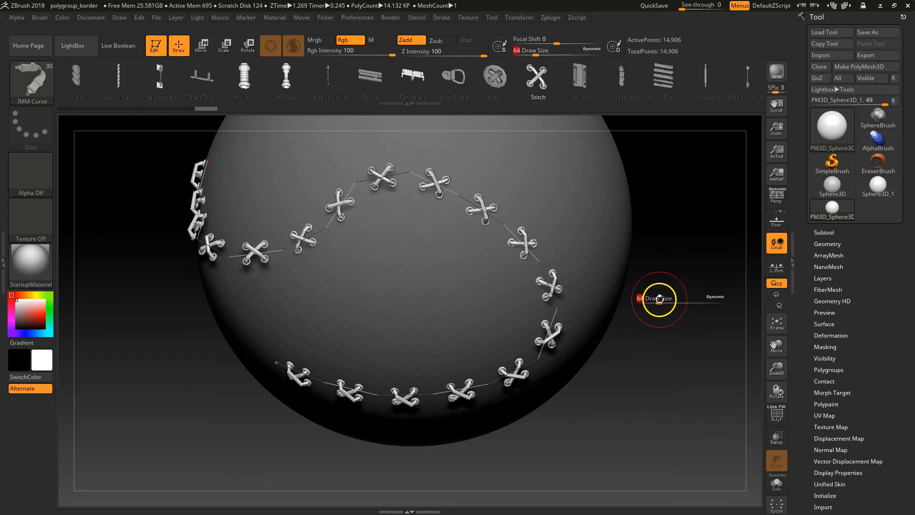
Try enlarging the stitches along the curve with a Draw Size of 212, and undo the last curve changes.
drag(664, 302, 681, 300)
drag(547, 309, 537, 247)
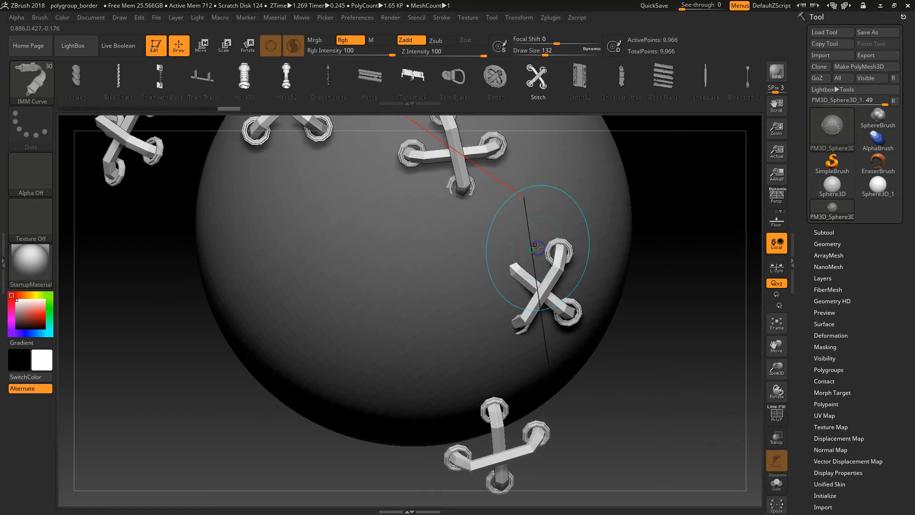
key(ctrl+z)
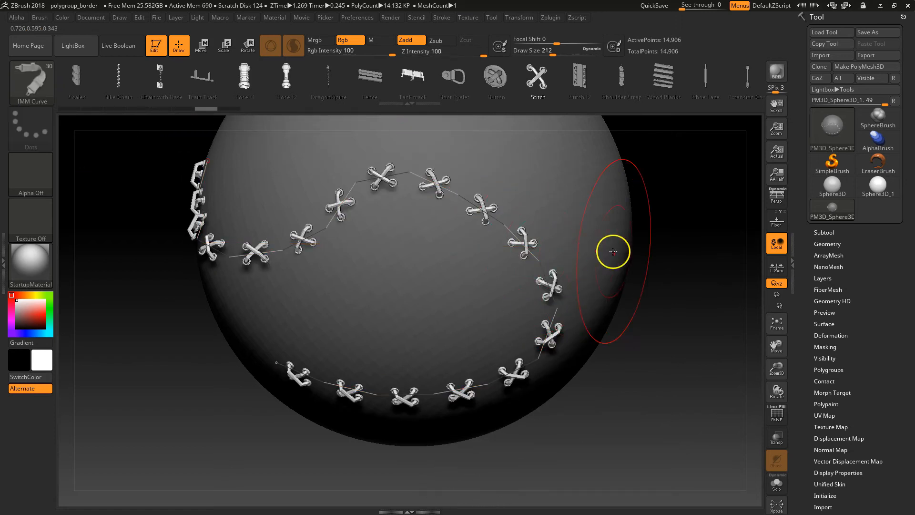
key(ctrl+z)
key(ctrl+z)
key(ctrl+z)
key(ctrl+z)
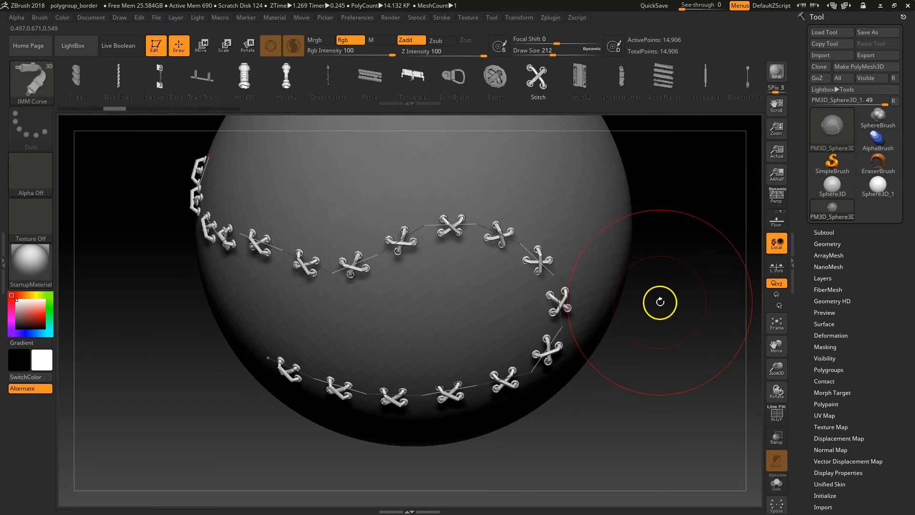
Set the Draw Size to 22 and update the curve on the sphere with smaller stitches.
drag(695, 336, 673, 334)
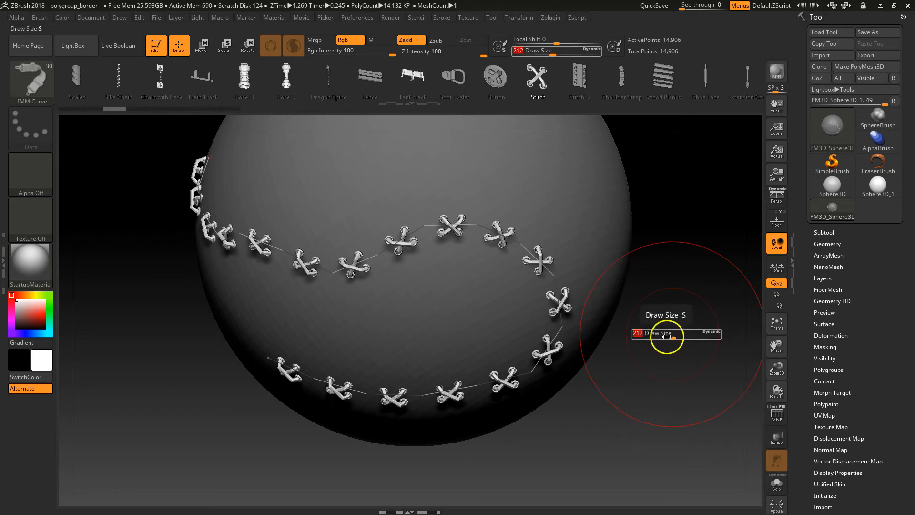
key(s)
drag(656, 327, 641, 329)
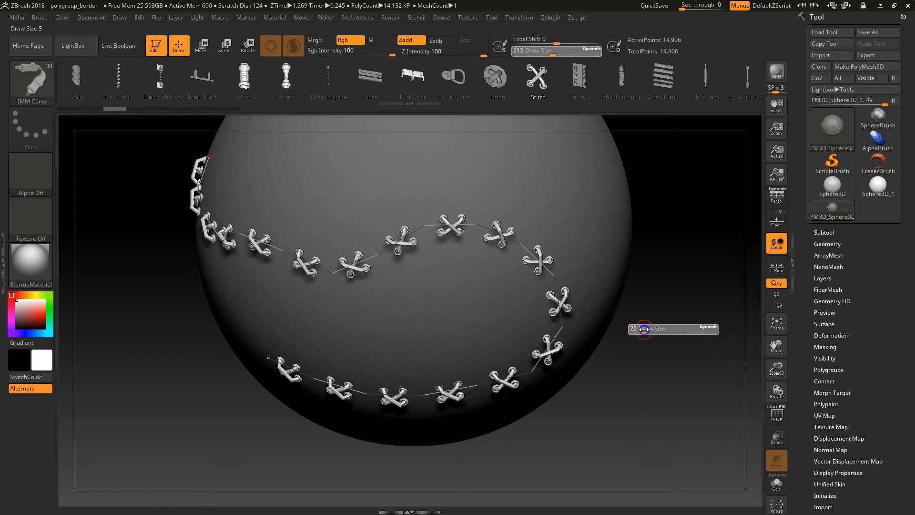
click(249, 242)
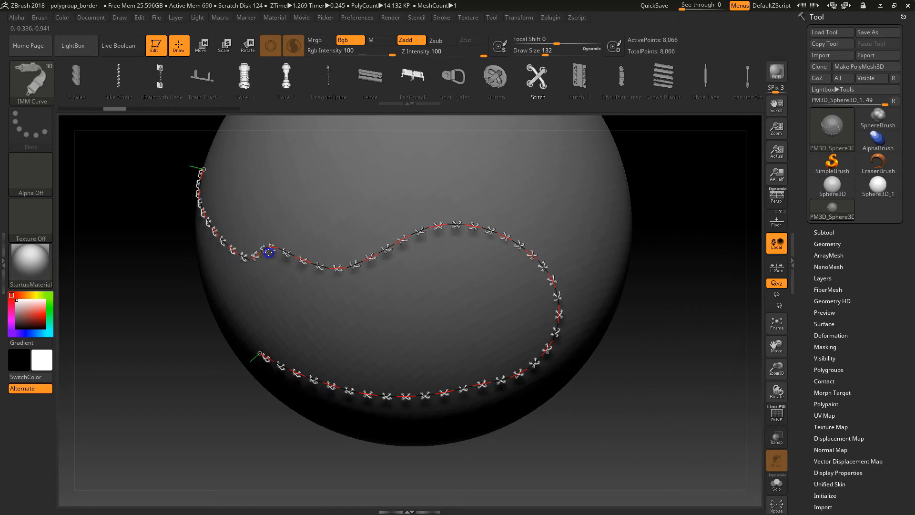
mouse_move(576, 400)
mouse_down()
mouse_move(659, 347)
mouse_move(625, 387)
mouse_move(643, 413)
mouse_up()
Undo the stitch curve until the sphere is bare.
key(ctrl)
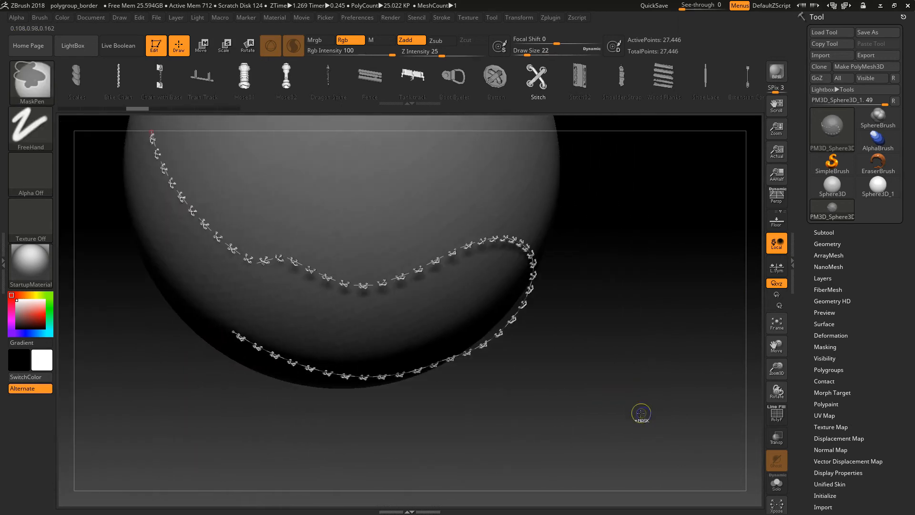
key(ctrl+z)
key(ctrl+z)
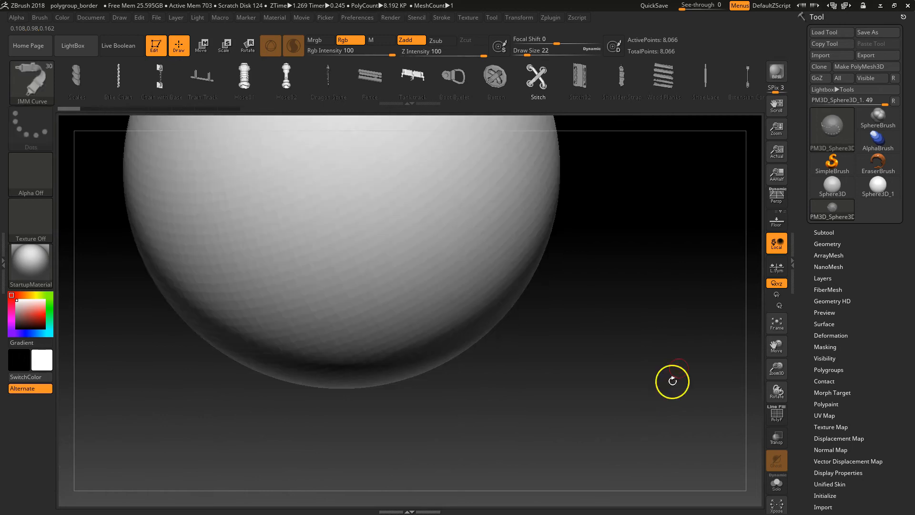
Initialize ZBrush to its default state, discarding the current sphere.
click(349, 18)
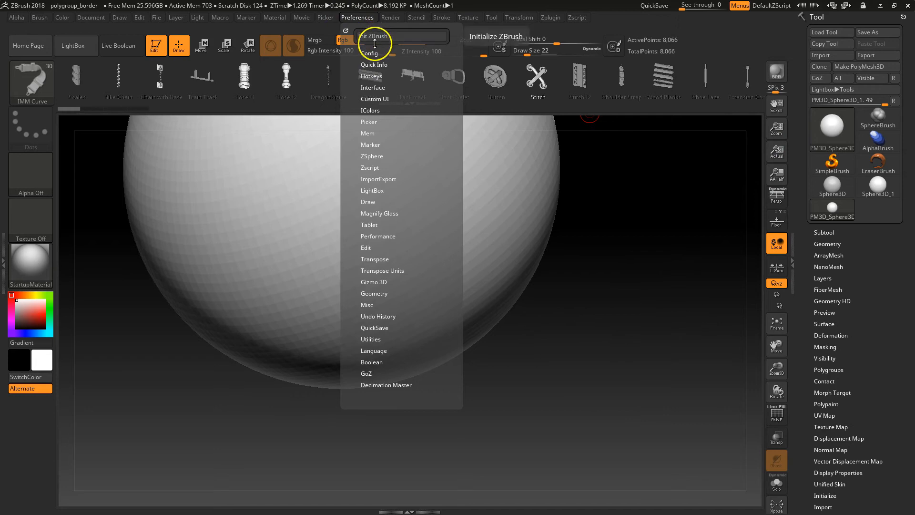
click(374, 34)
click(496, 284)
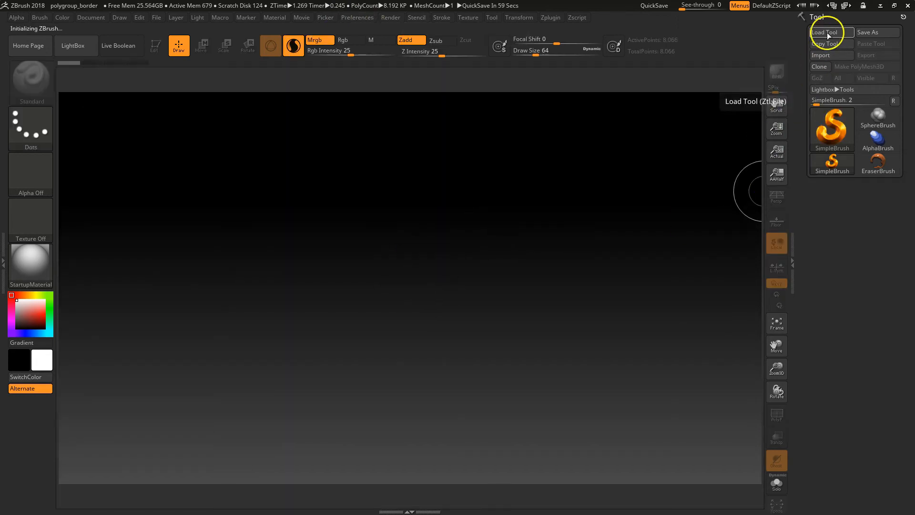
Draw a Plane3D on the empty canvas and put it in Edit mode.
click(836, 138)
click(680, 171)
drag(449, 255, 414, 466)
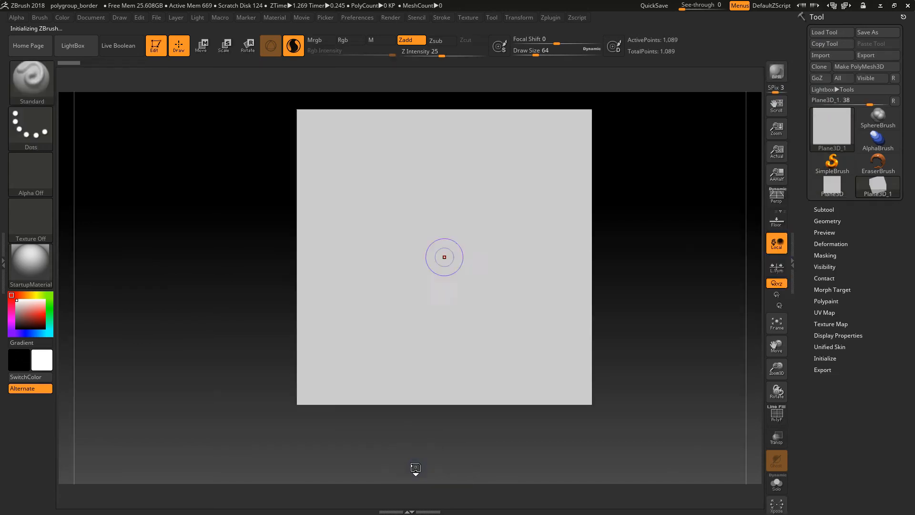
alt+drag(642, 252, 613, 277)
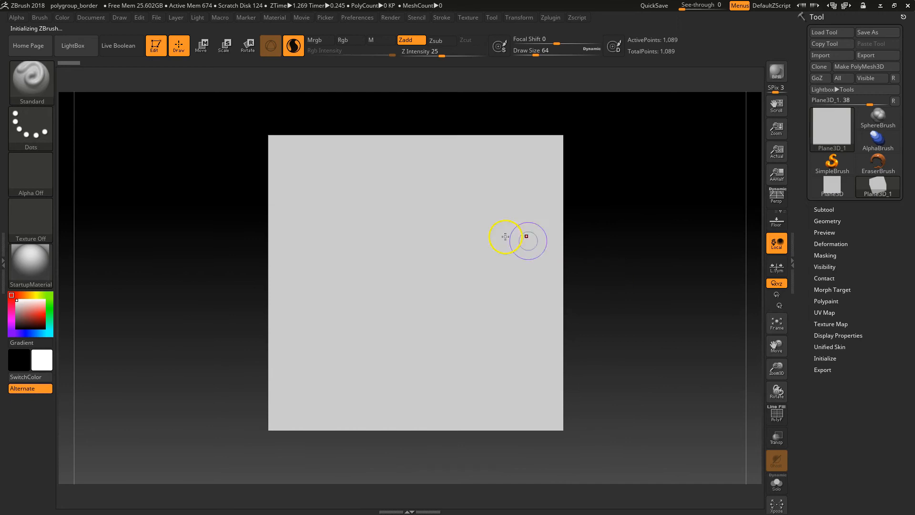
Choose the IMM Curve brush with the Wood Planks mesh and try a stroke on the plane.
click(37, 86)
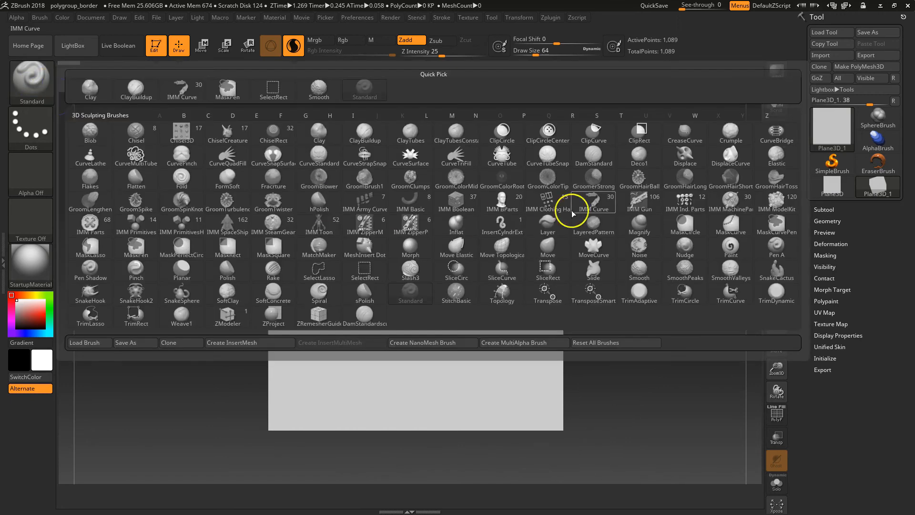
click(593, 201)
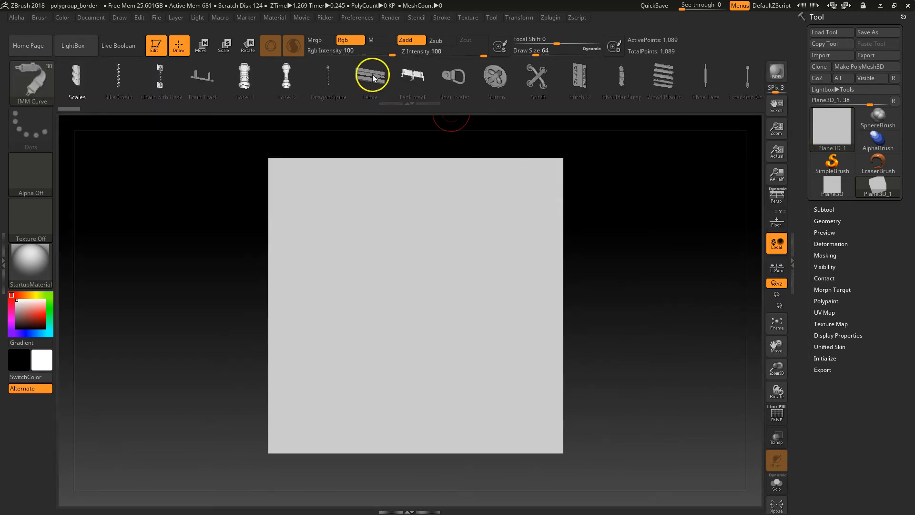
click(663, 76)
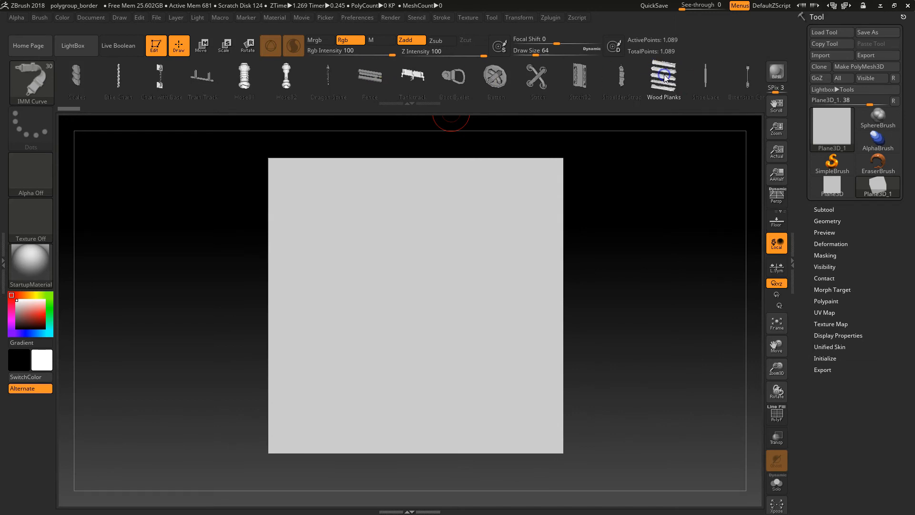
click(316, 196)
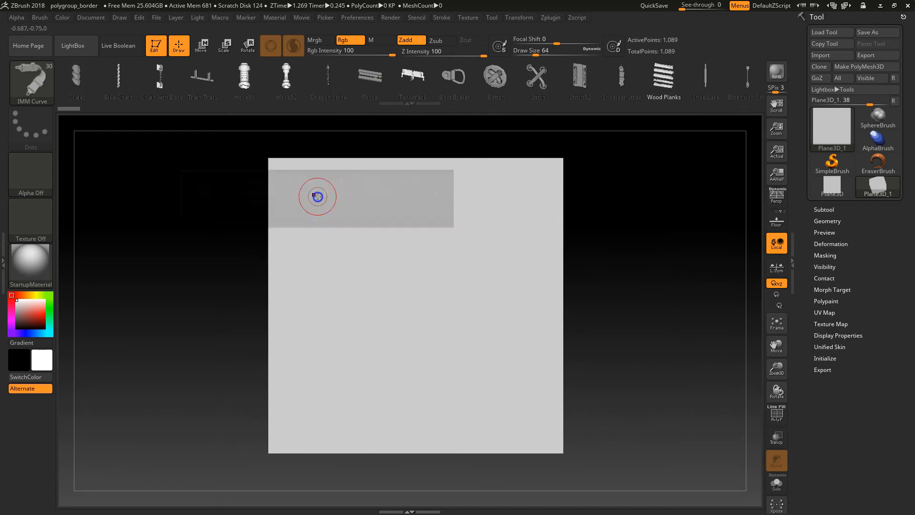
Convert the plane to a PolyMesh3D and draw an S-shaped curve of wood planks across it.
click(859, 66)
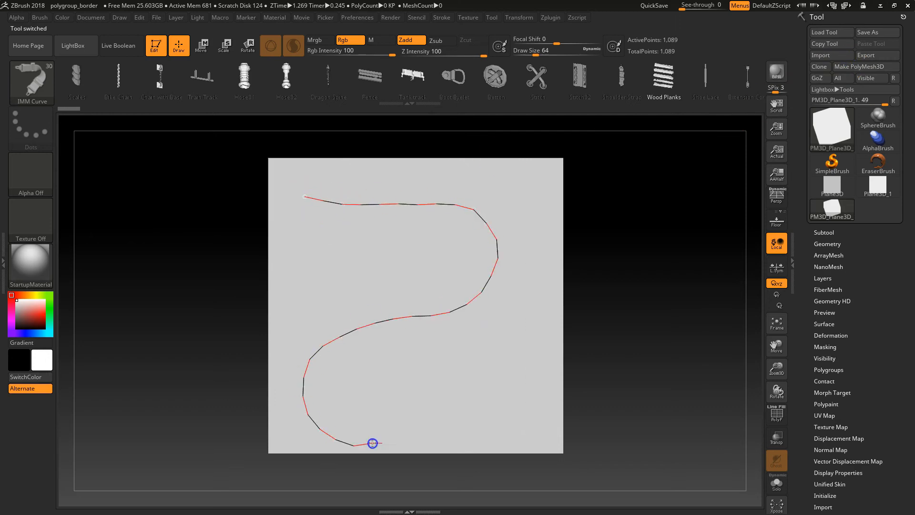
drag(546, 388, 548, 390)
alt+drag(657, 367, 669, 350)
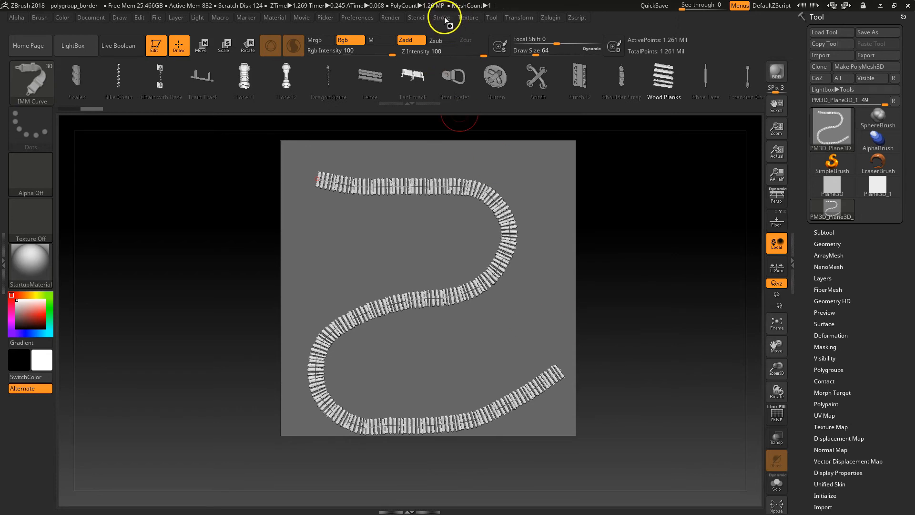
Collapse the docked Brush palette and dock the Stroke palette beneath it.
click(8, 262)
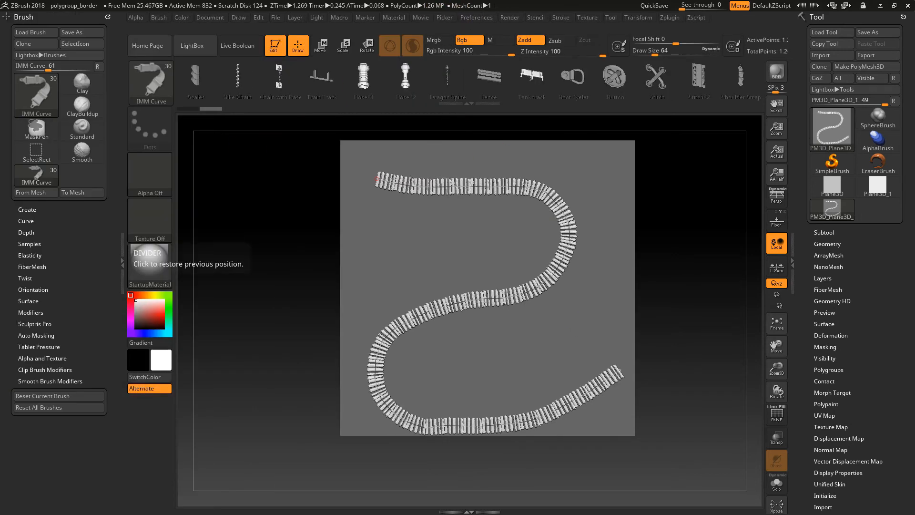
click(24, 20)
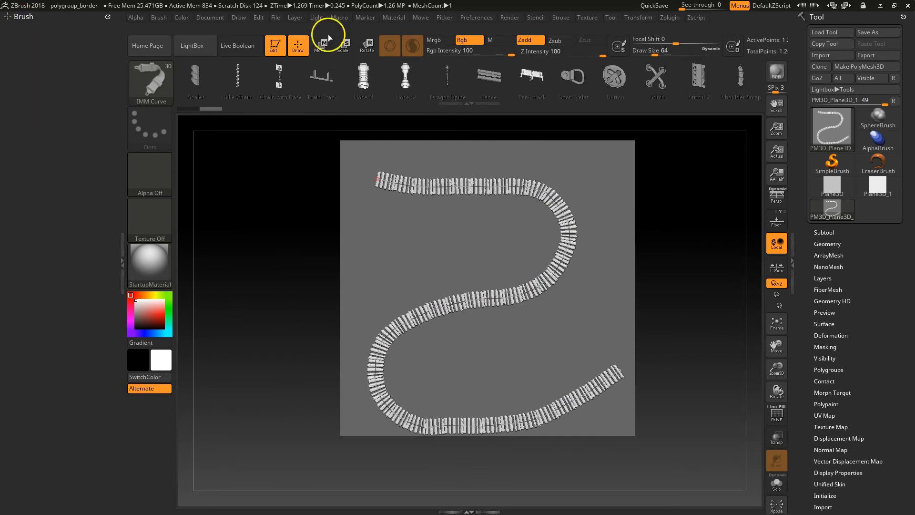
click(562, 18)
mouse_move(555, 30)
mouse_down()
mouse_move(411, 95)
mouse_move(47, 84)
mouse_move(11, 99)
mouse_up()
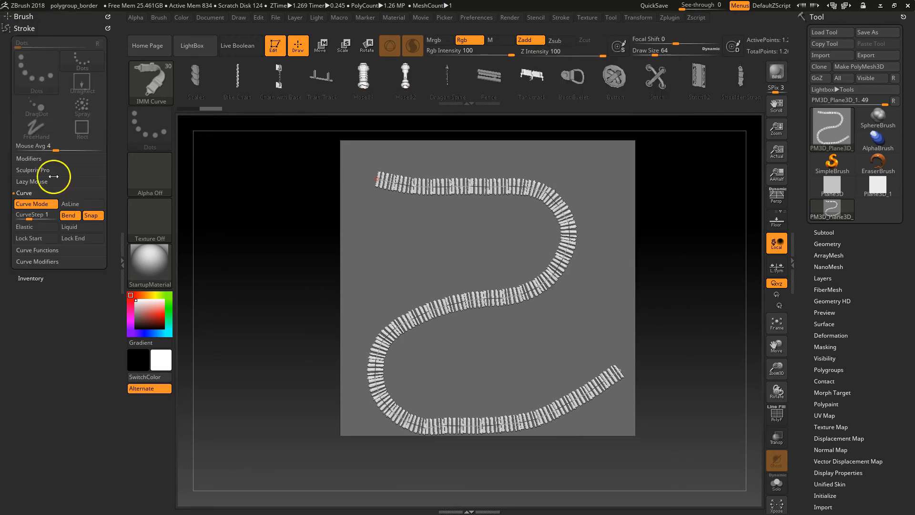
Enable Lock Start and Lock End in the stroke's Curve settings.
click(27, 193)
click(28, 192)
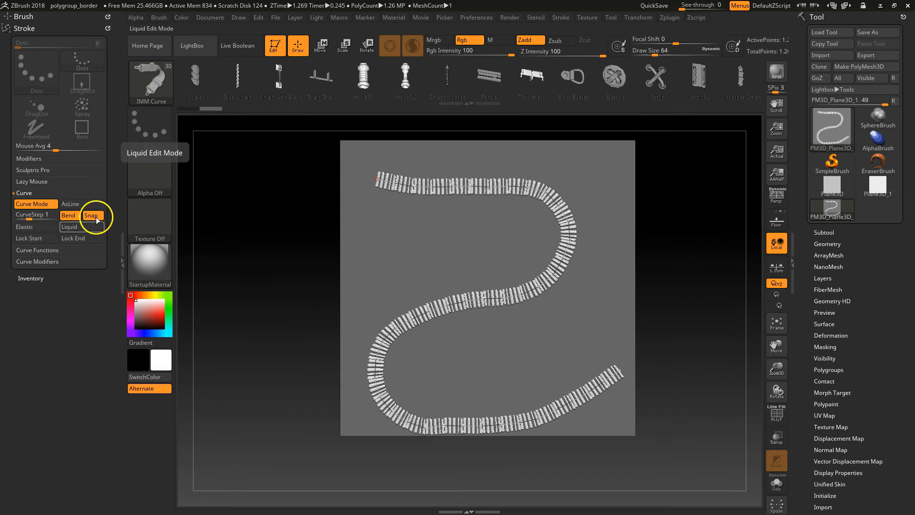
click(34, 238)
click(81, 238)
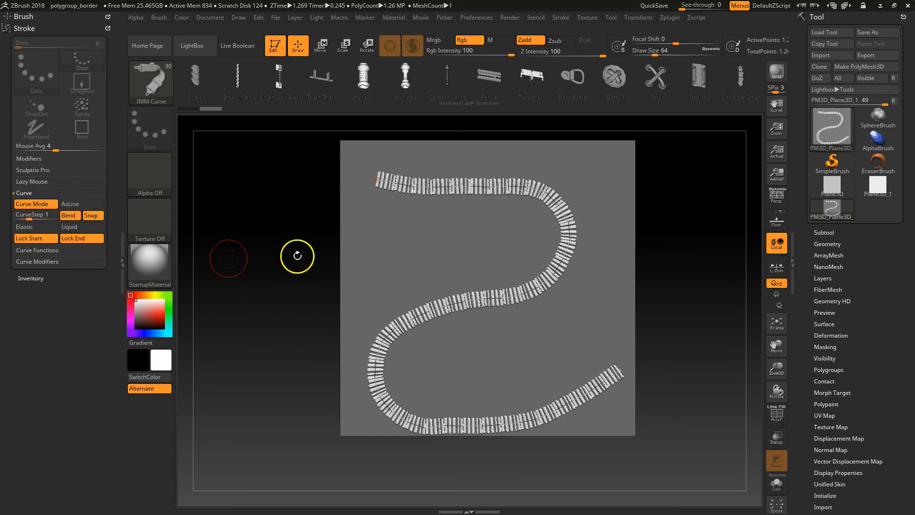
Reshape the middle of the S-shaped plank curve into several bends while both locked ends stay in place.
drag(490, 188, 500, 229)
drag(496, 267, 490, 300)
drag(521, 245, 481, 225)
drag(539, 286, 586, 321)
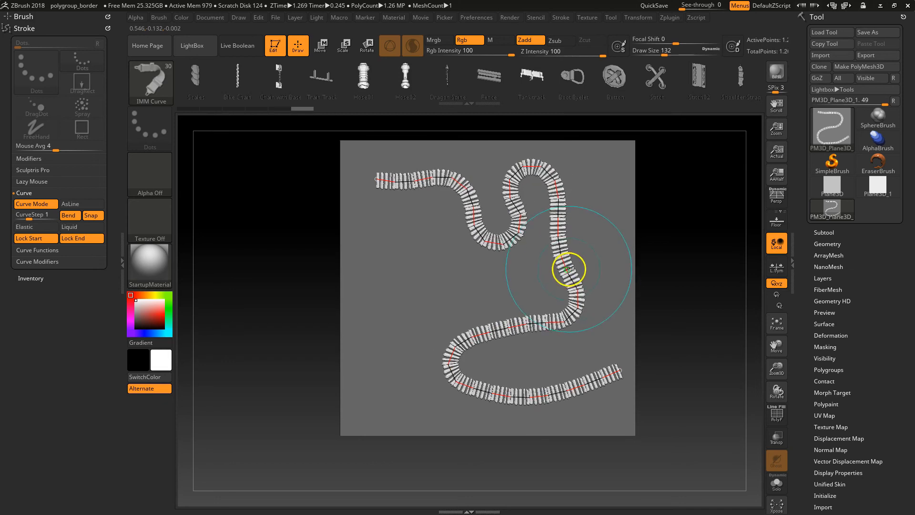
drag(573, 269, 593, 266)
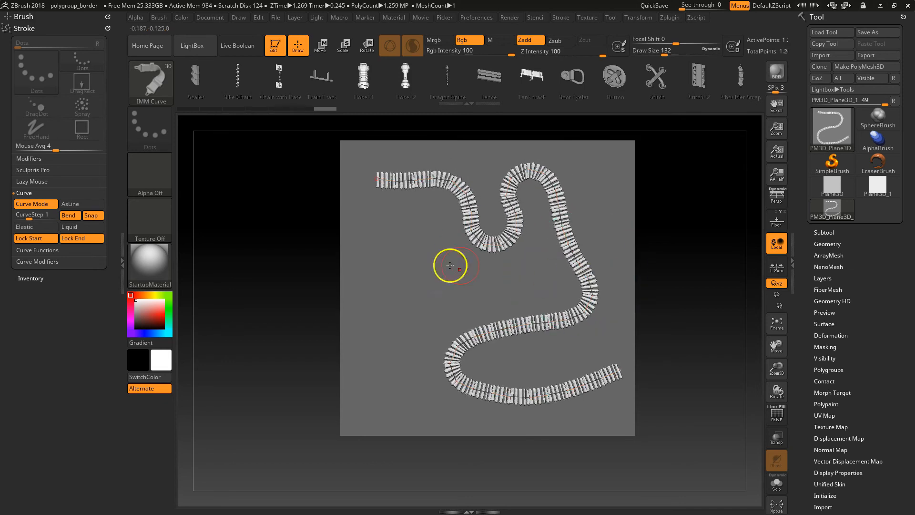
Enable Elastic in the Curve settings and stretch both ends of the plank curve past the plane's side edges.
click(37, 228)
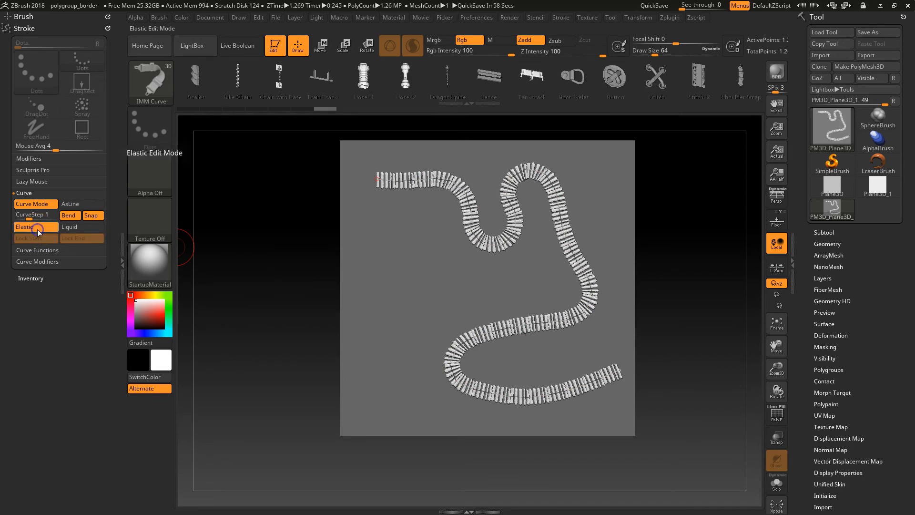
key(bracketright)
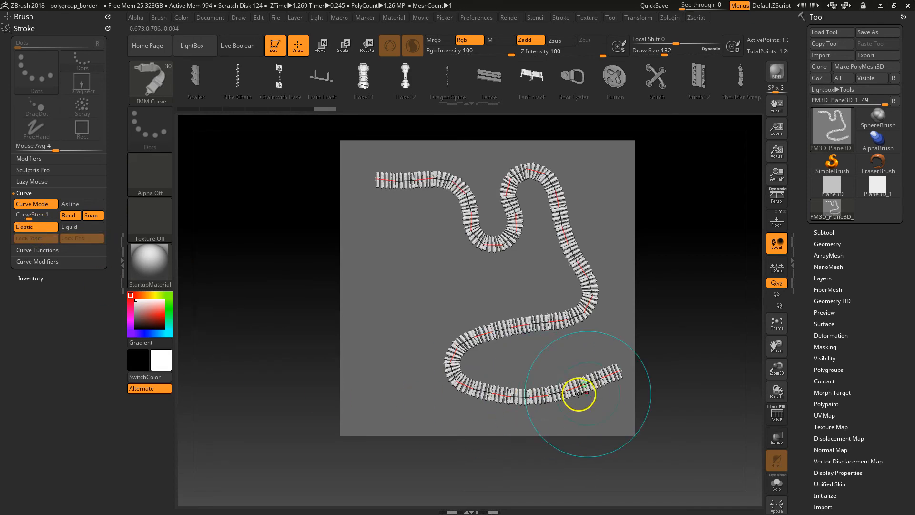
drag(619, 370, 719, 234)
drag(685, 292, 723, 396)
drag(380, 180, 302, 176)
drag(263, 179, 247, 180)
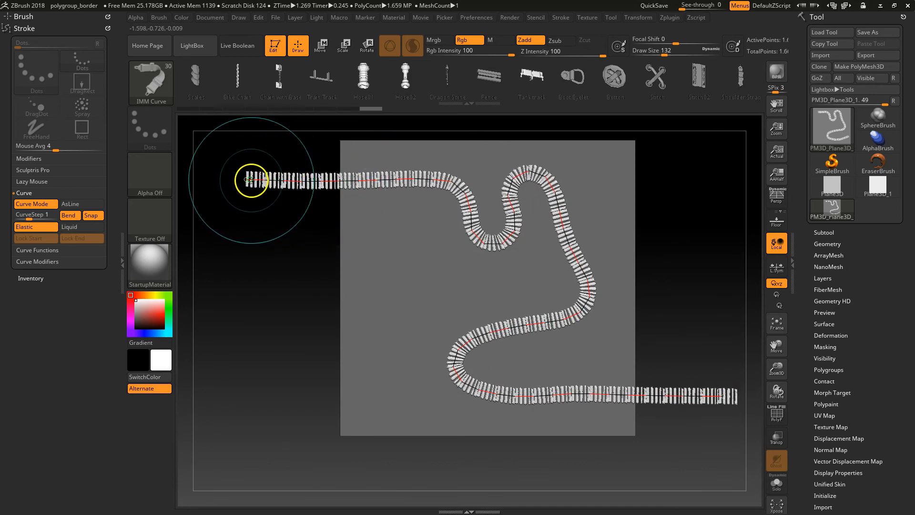
mouse_move(246, 180)
mouse_down()
mouse_move(348, 189)
mouse_move(294, 184)
mouse_move(343, 183)
mouse_up()
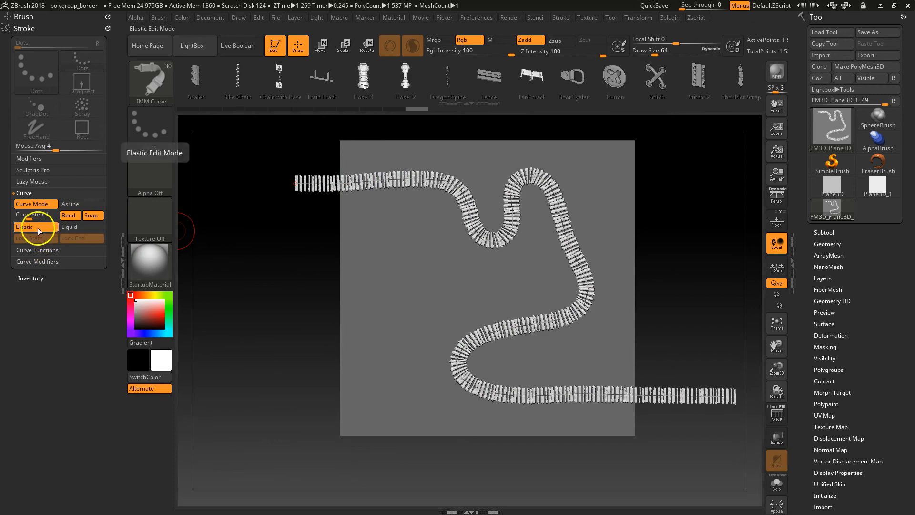
Turn off Elastic, Lock Start and Lock End, and pull the curve's start inward near the plane's left edge.
click(49, 228)
click(80, 238)
click(81, 241)
drag(356, 183, 396, 183)
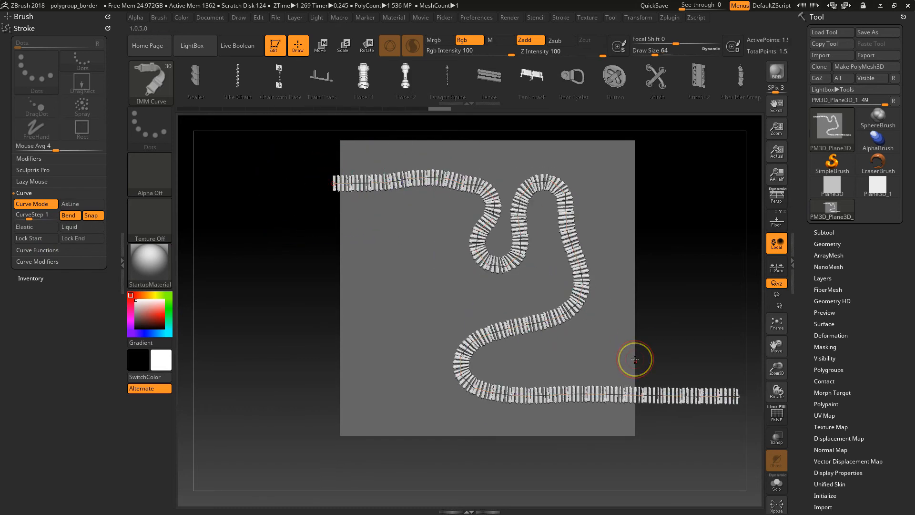
Enable Liquid and pull the curve's first loop toward the lower left and its straight tail upward beyond the plane's right edge.
click(78, 227)
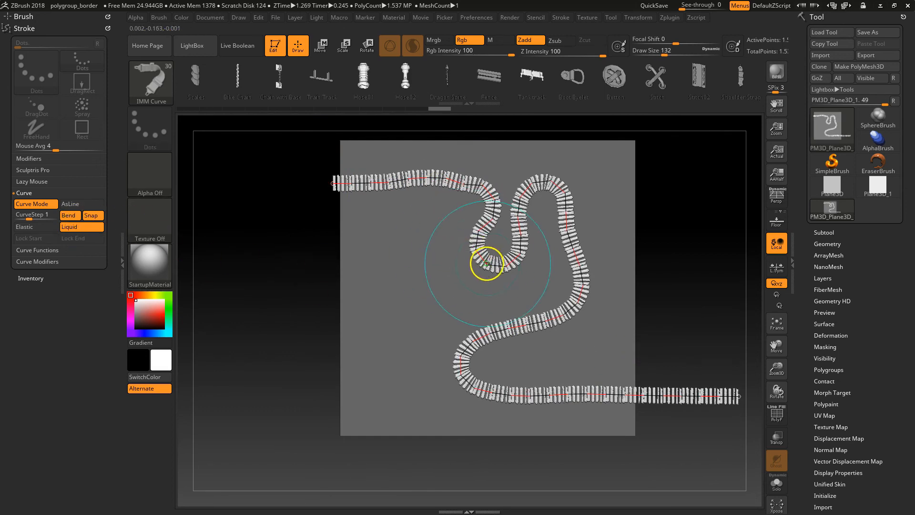
drag(503, 266, 387, 333)
mouse_move(616, 398)
mouse_down()
mouse_move(611, 314)
mouse_move(630, 286)
mouse_move(663, 281)
mouse_up()
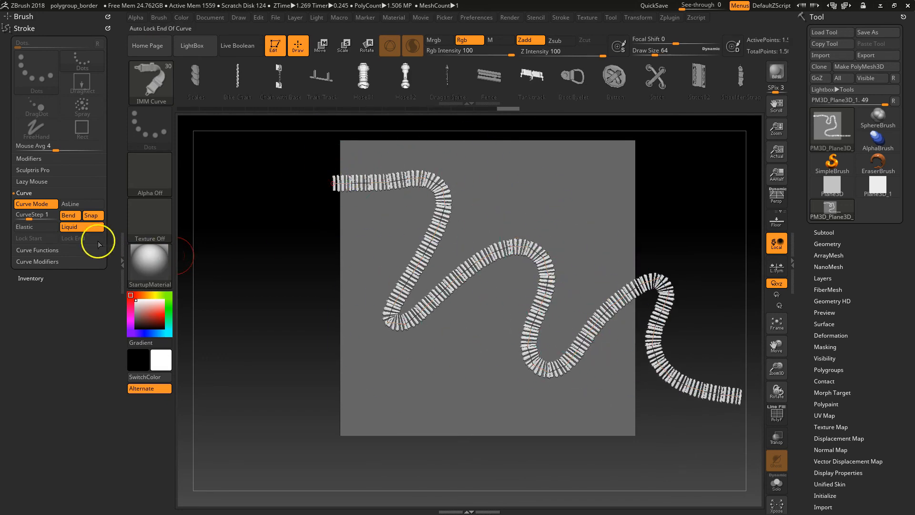
Reshape the curve's first bend with Liquid off, and re-enable Liquid to flatten the middle hump by pulling it left.
click(91, 228)
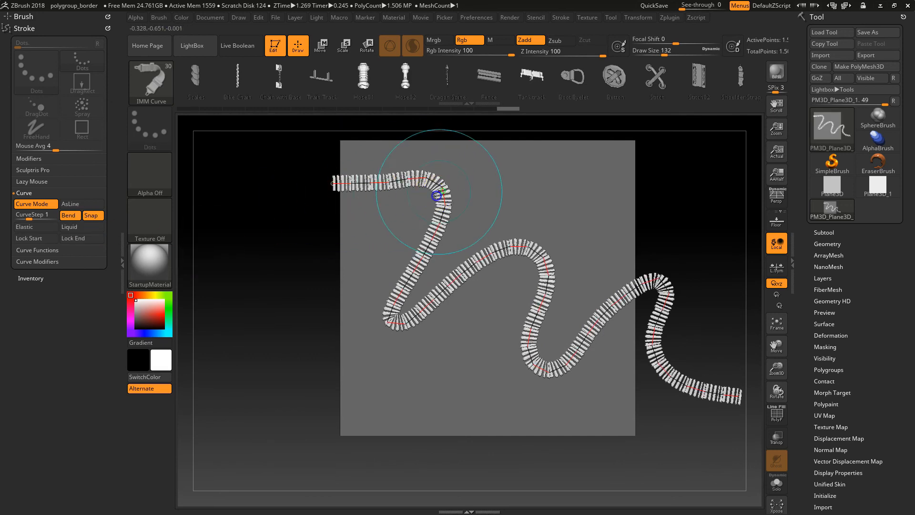
drag(401, 237, 439, 212)
click(82, 227)
drag(506, 277, 510, 273)
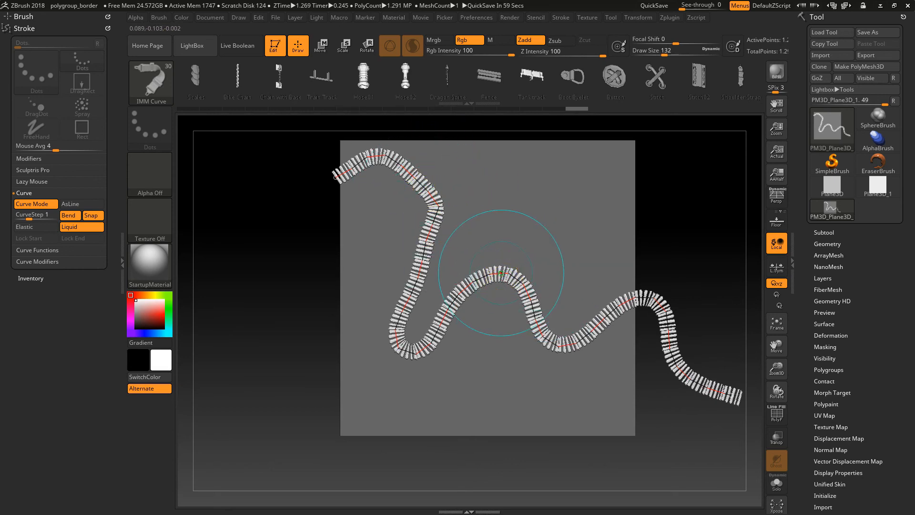
drag(501, 273, 429, 278)
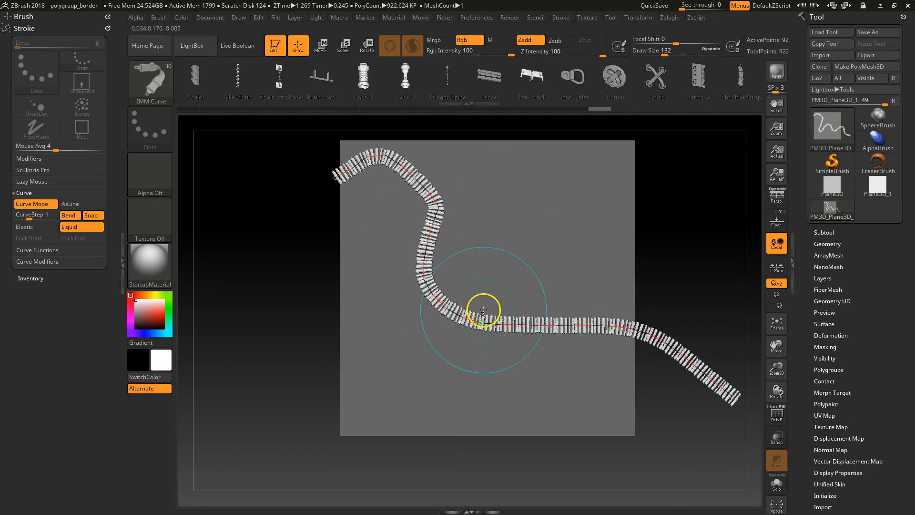
Pull the flattened curve down into a valley at the plane's lower left and up into a rounded peak right of center.
drag(472, 320, 397, 389)
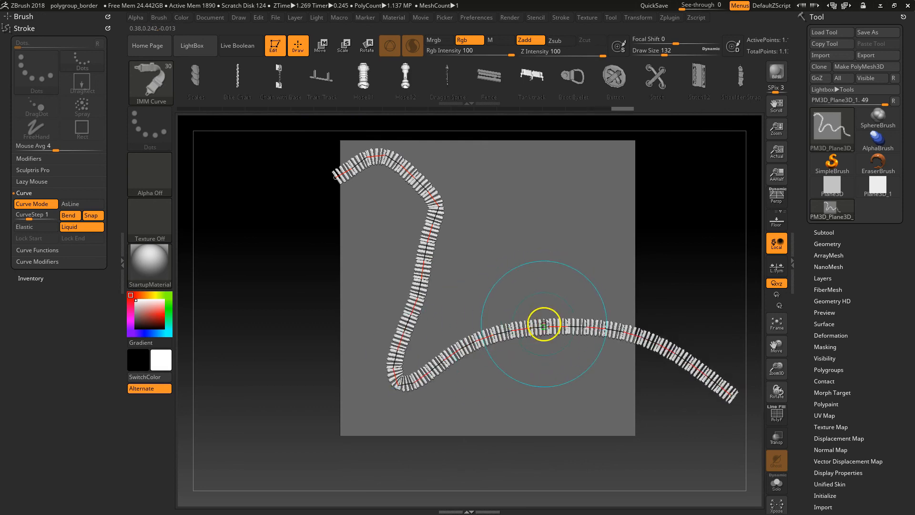
drag(541, 313, 536, 209)
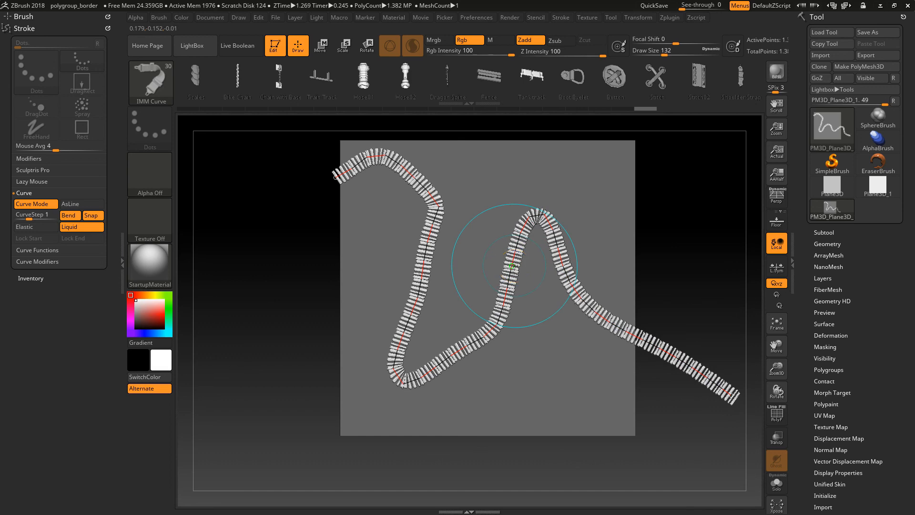
click(547, 213)
drag(543, 215, 560, 247)
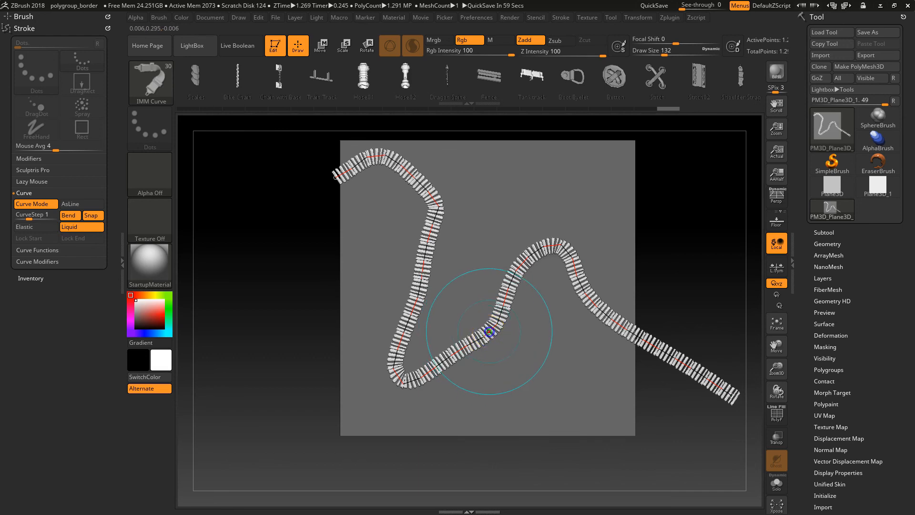
Twist the planks around the curve at two points, between the valley and the peak and near the plane's right edge.
mouse_move(489, 332)
mouse_down()
mouse_move(478, 329)
mouse_move(465, 347)
mouse_up()
key(shift)
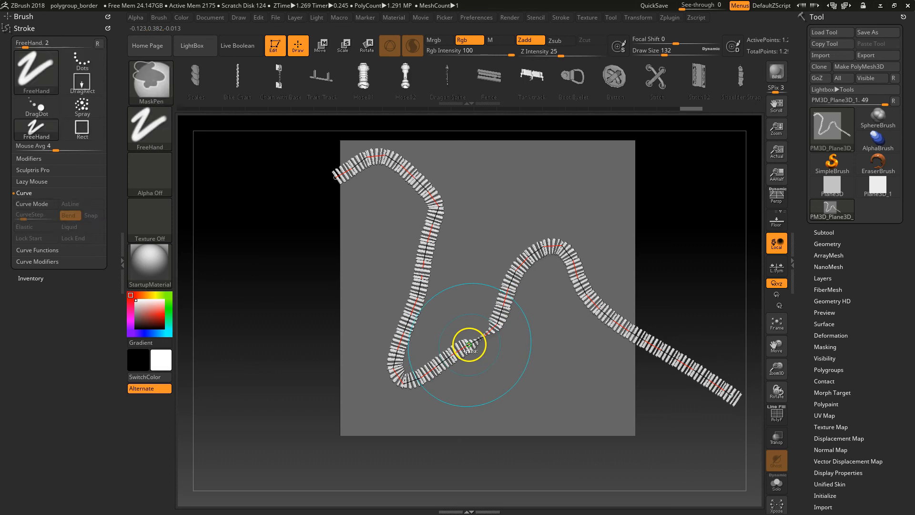
drag(454, 352, 451, 354)
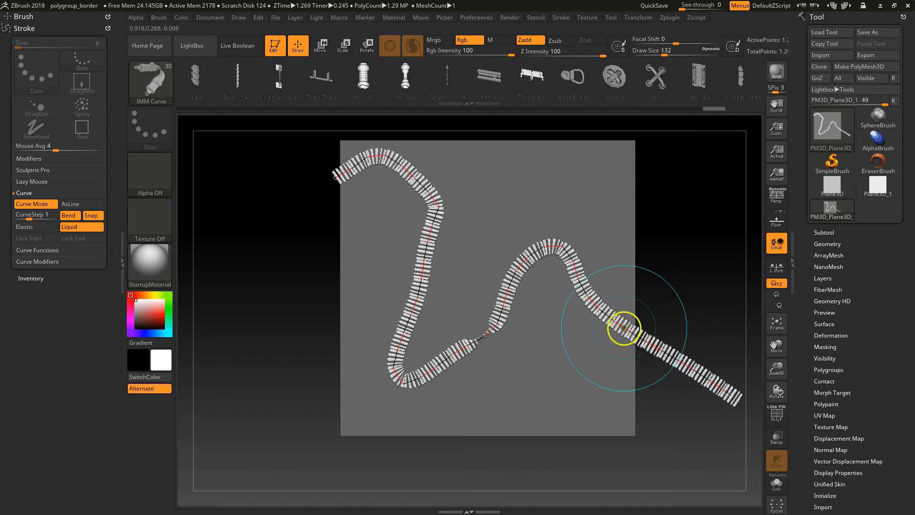
drag(624, 328, 624, 329)
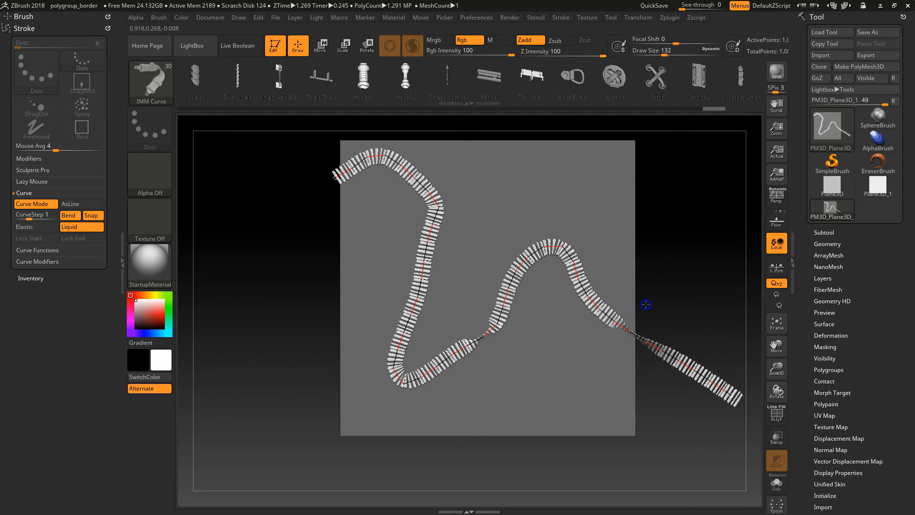
Examine the twisted sections of the plank curve from an oblique angle and from the front.
mouse_move(669, 307)
mouse_down()
mouse_move(696, 210)
mouse_move(653, 265)
mouse_move(669, 292)
mouse_move(593, 272)
mouse_up()
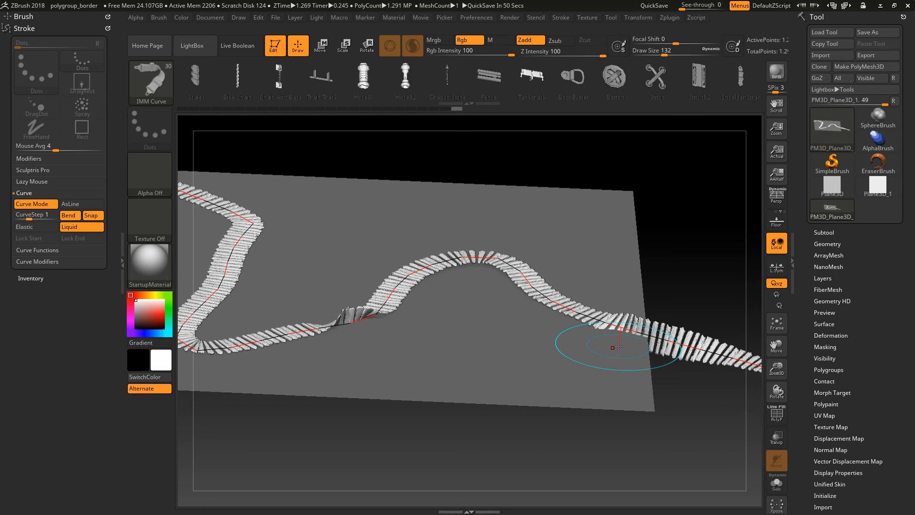
click(670, 269)
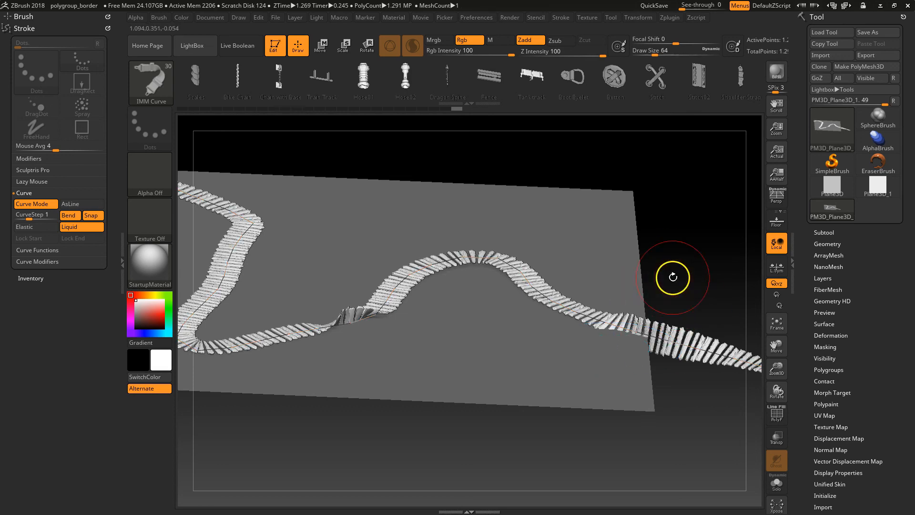
drag(658, 237, 638, 339)
drag(678, 269, 636, 230)
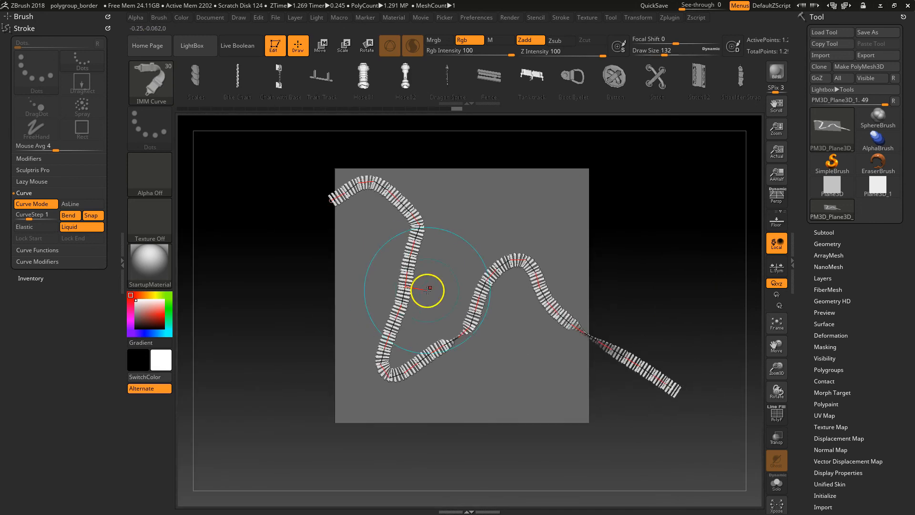
click(637, 267)
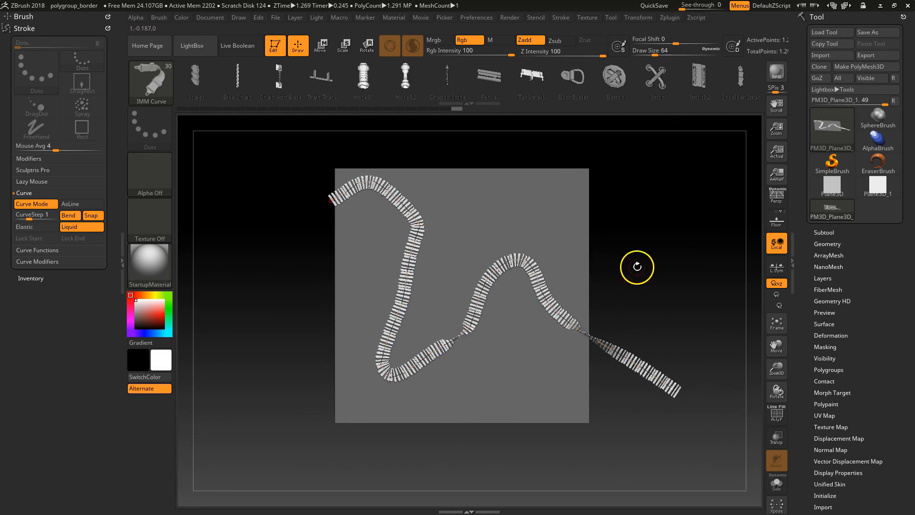